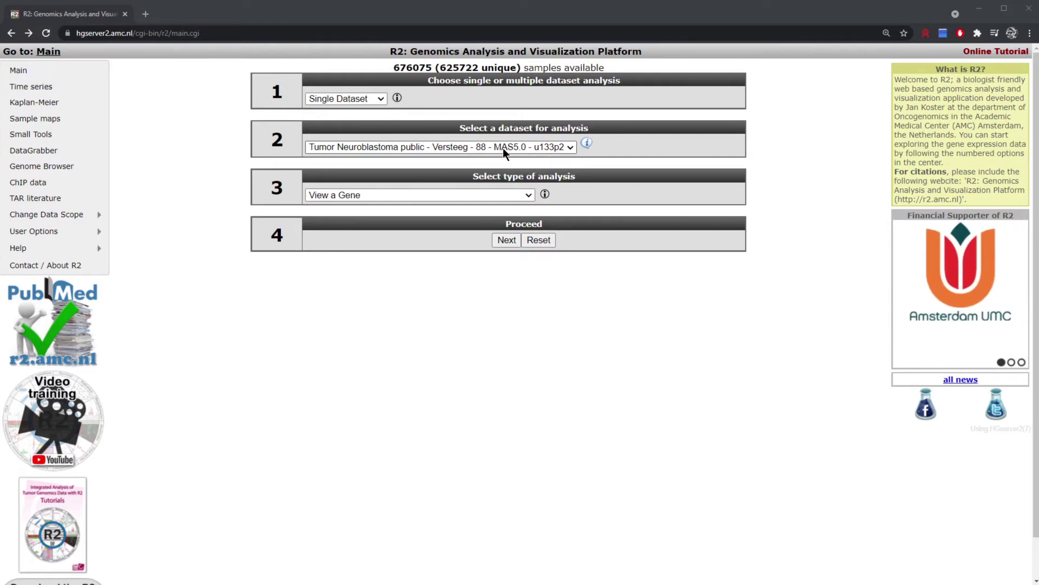
Choose 'Find Correlated Genes with a single Gene' as the analysis type for the Versteeg dataset
{"action": "left_click", "coordinate": [515, 194]}
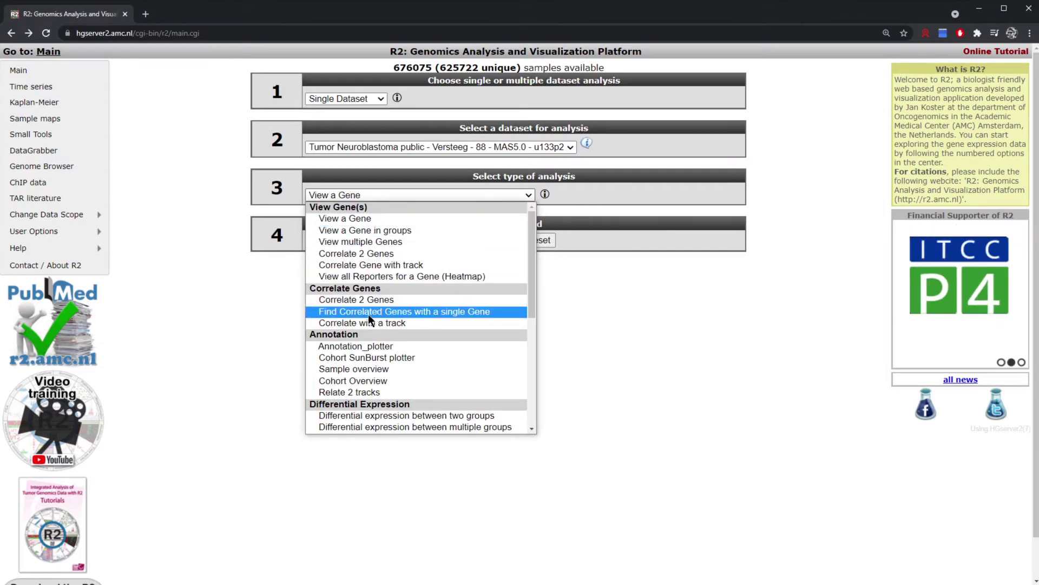
{"action": "left_click", "coordinate": [460, 312]}
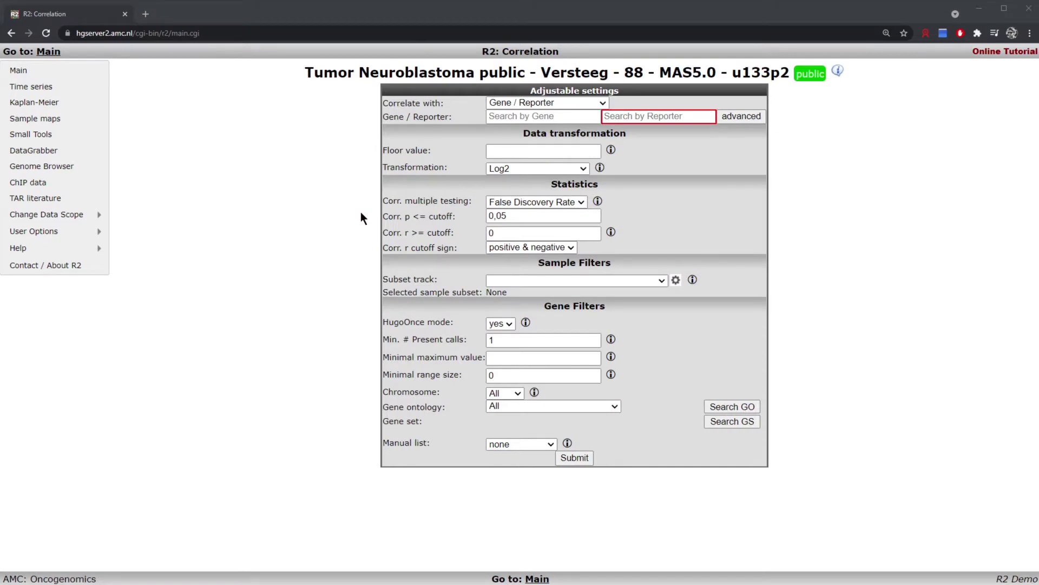
Search for mycn and select MYCN / 209757_s_at as the gene to correlate against
{"action": "left_click", "coordinate": [497, 122]}
{"action": "type", "text": "mycn"}
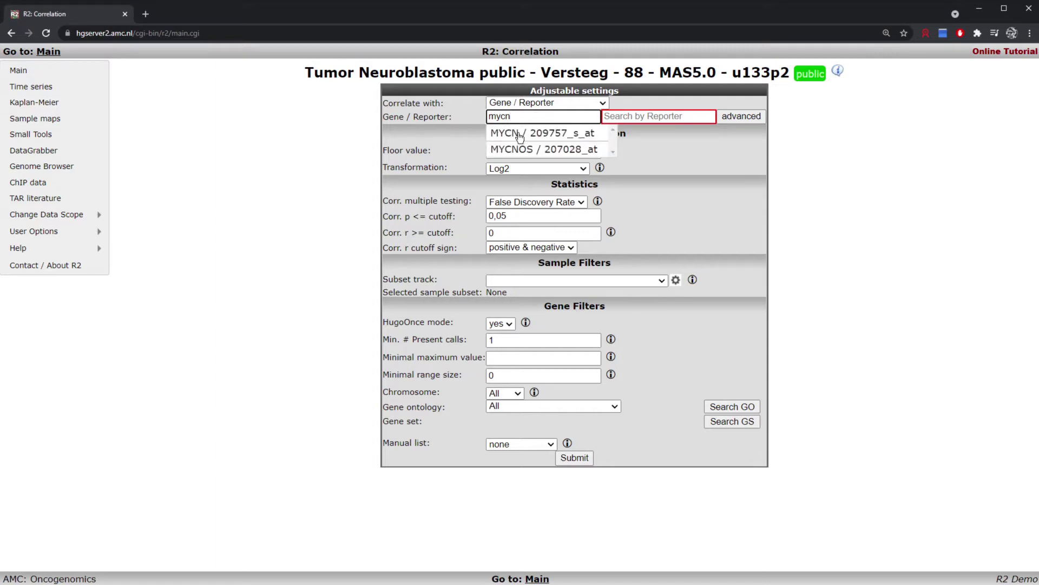
{"action": "left_click", "coordinate": [517, 132]}
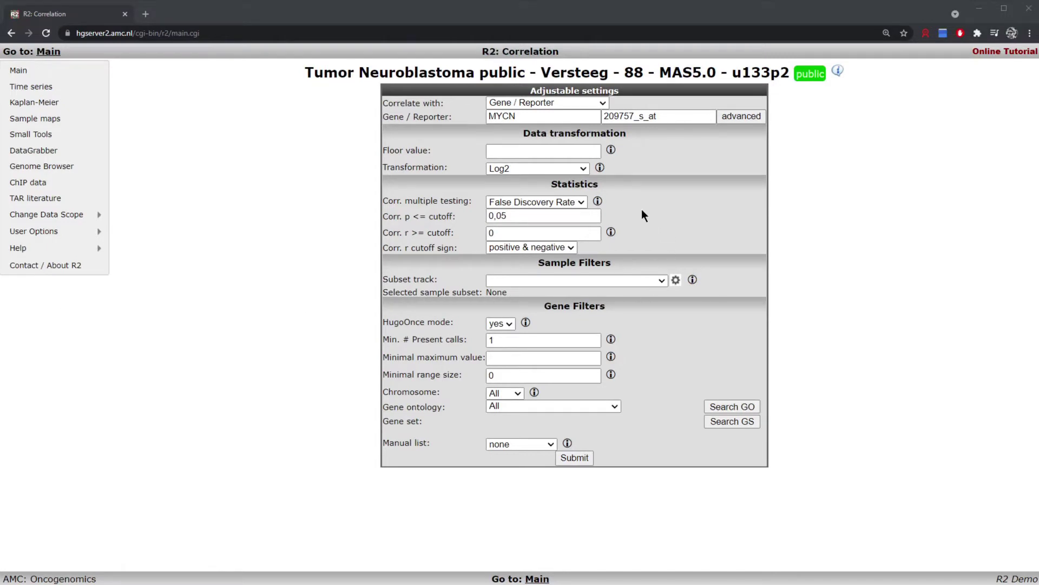
Keep False Discovery Rate correction and both positive and negative correlation signs
{"action": "left_click", "coordinate": [582, 199]}
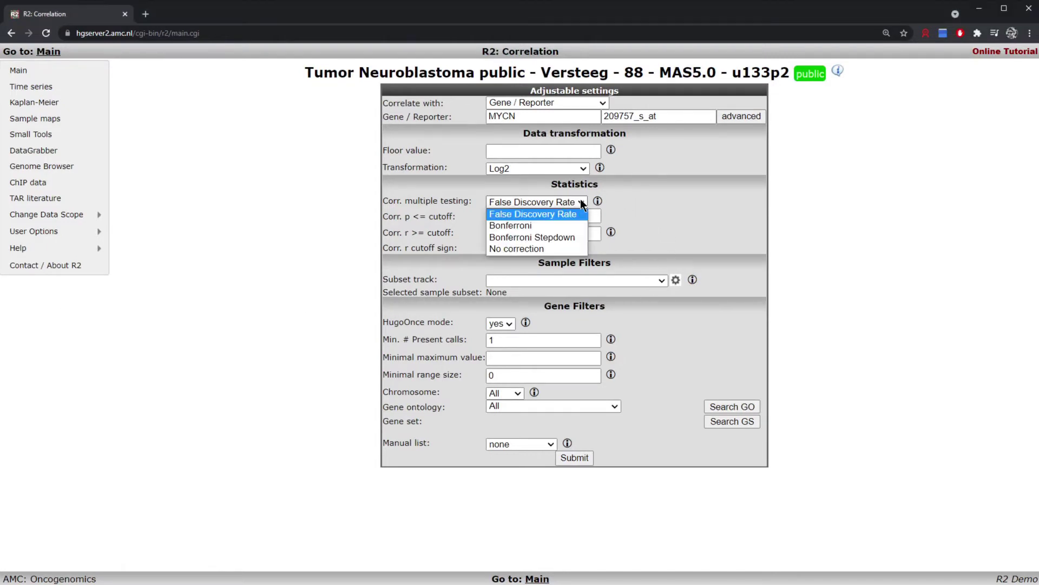
{"action": "left_click", "coordinate": [675, 231]}
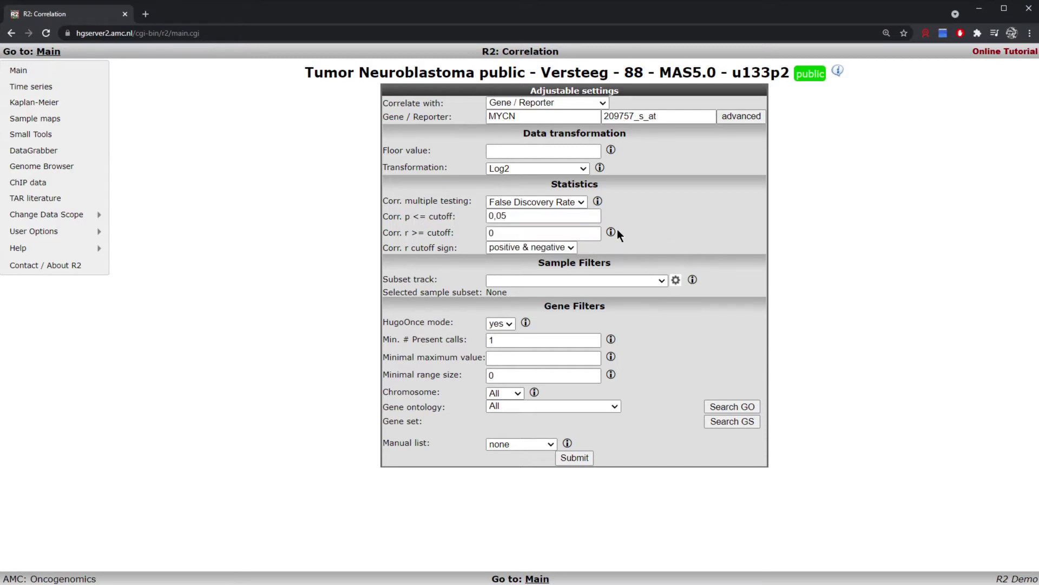
{"action": "left_click", "coordinate": [567, 247]}
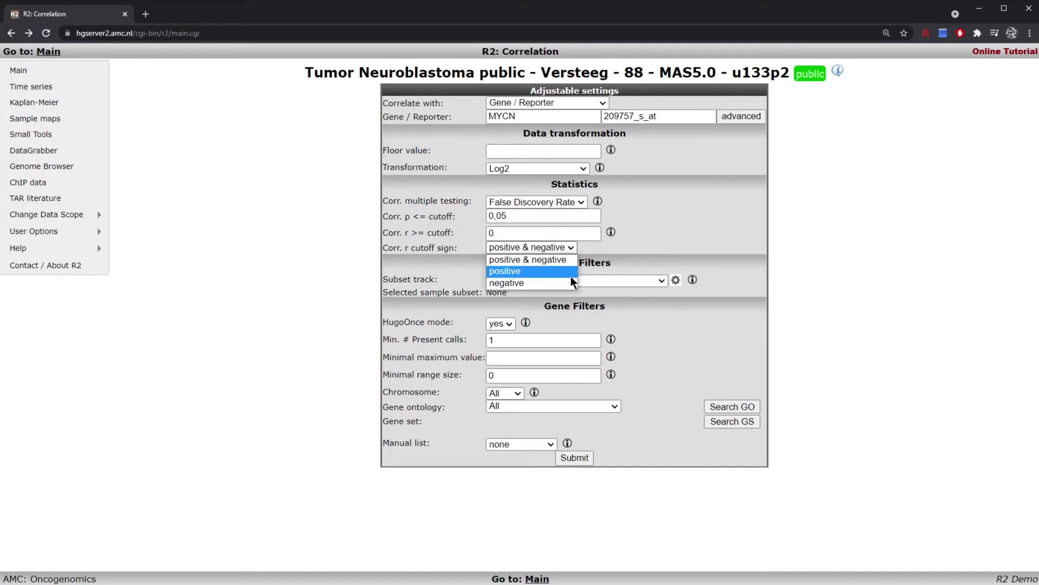
{"action": "left_click", "coordinate": [674, 261]}
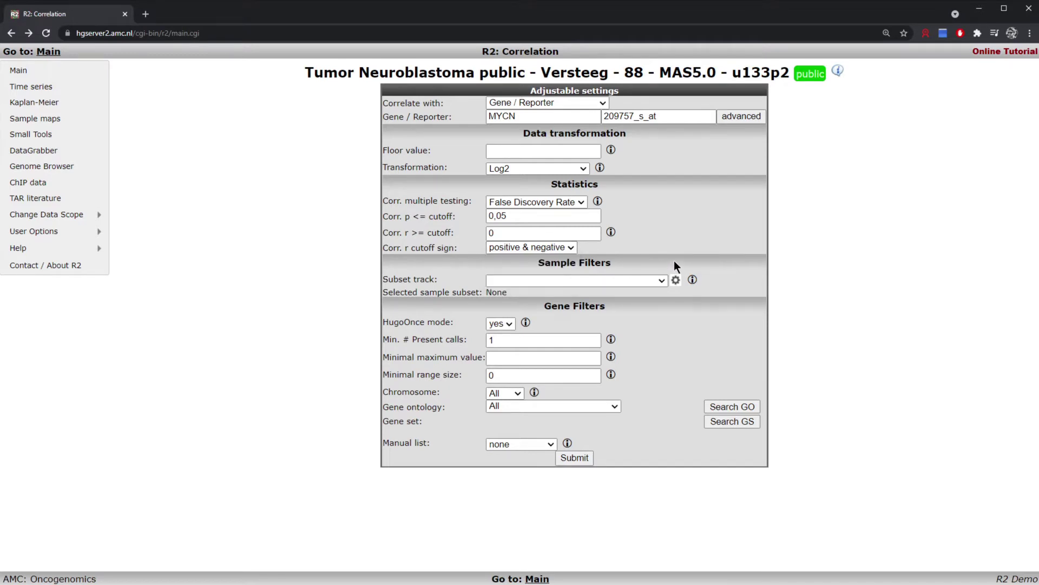
Change the corrected p-value cutoff from 0,05 to 0,01
{"action": "left_click", "coordinate": [512, 217]}
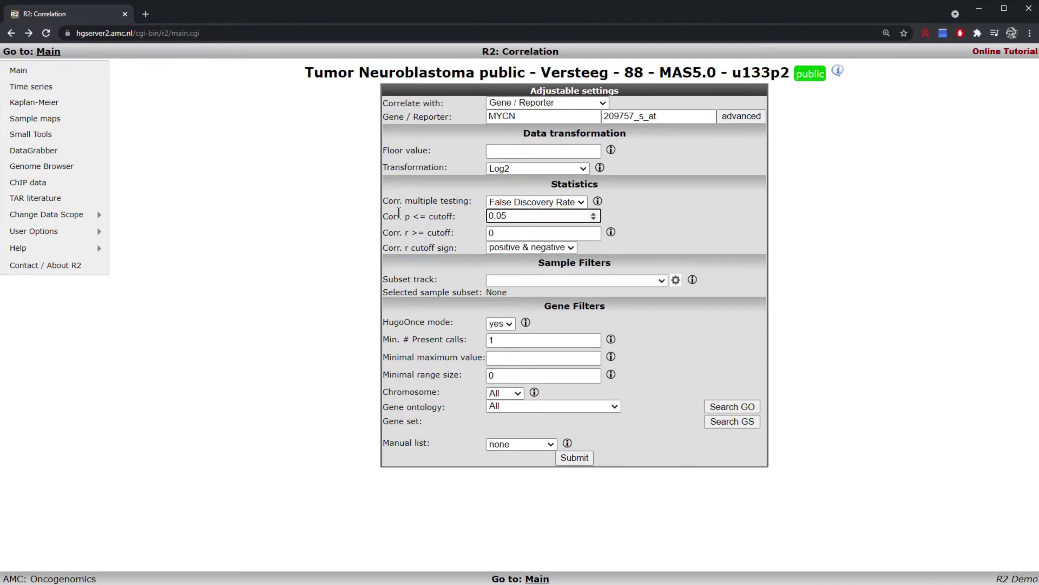
{"action": "key", "text": "BackSpace"}
{"action": "type", "text": "1"}
{"action": "left_click", "coordinate": [711, 200]}
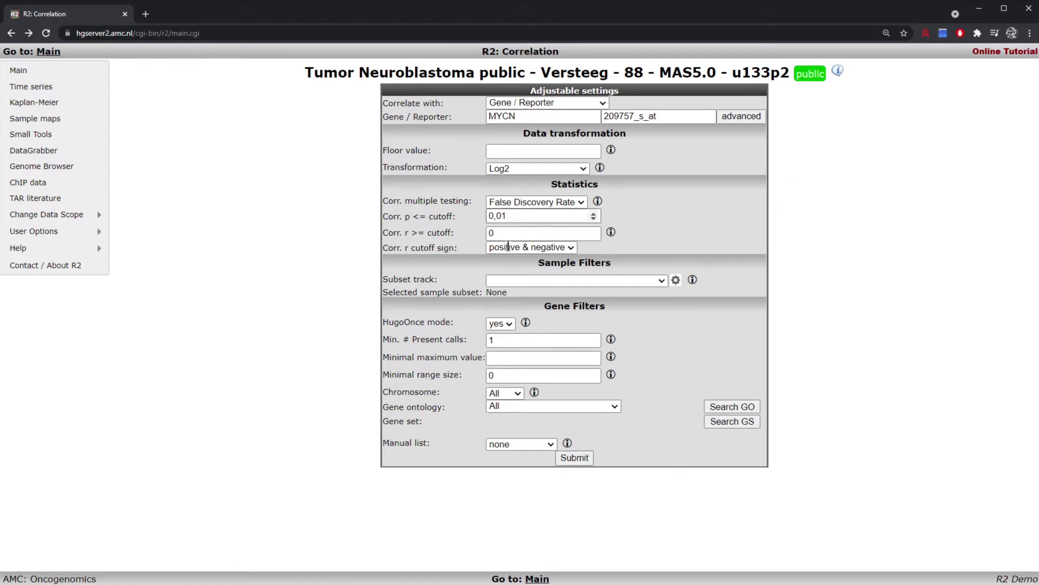
Submit the MYCN correlation scan and open the MYCN versus NOA1 comparison
{"action": "left_click", "coordinate": [579, 458]}
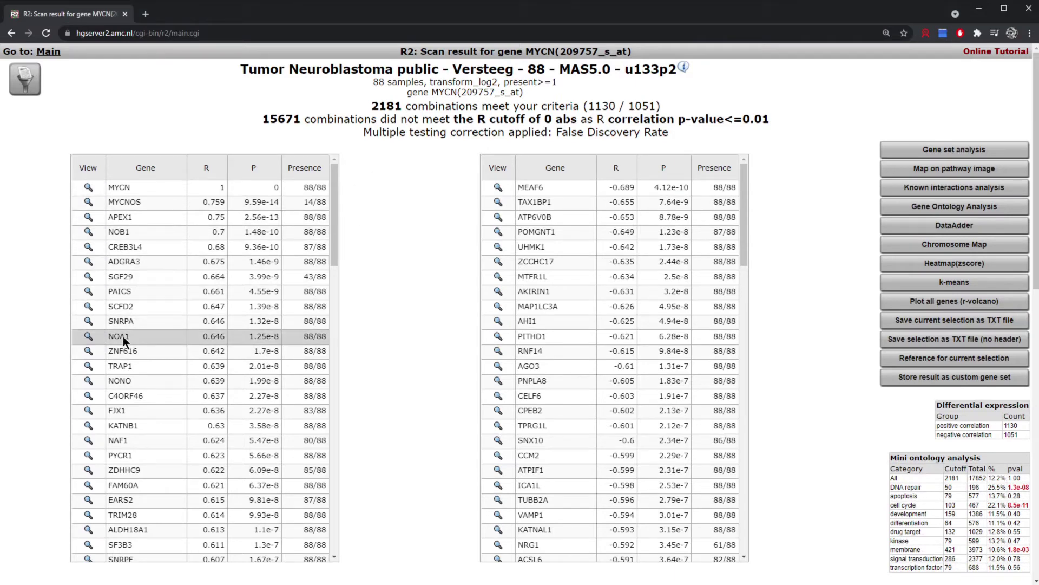
{"action": "left_click", "coordinate": [98, 333]}
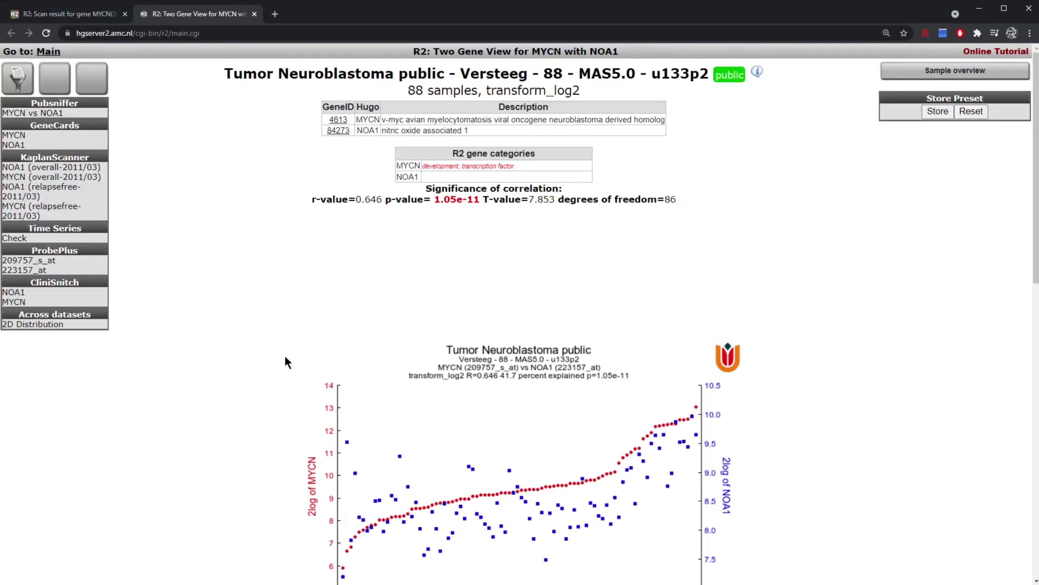
Scroll through the MYCN versus NOA1 plot, then close it to return to the 2181-gene results
{"action": "scroll", "coordinate": [372, 300], "scroll_direction": "down", "scroll_amount": 1}
{"action": "scroll", "coordinate": [372, 299], "scroll_direction": "down", "scroll_amount": 2}
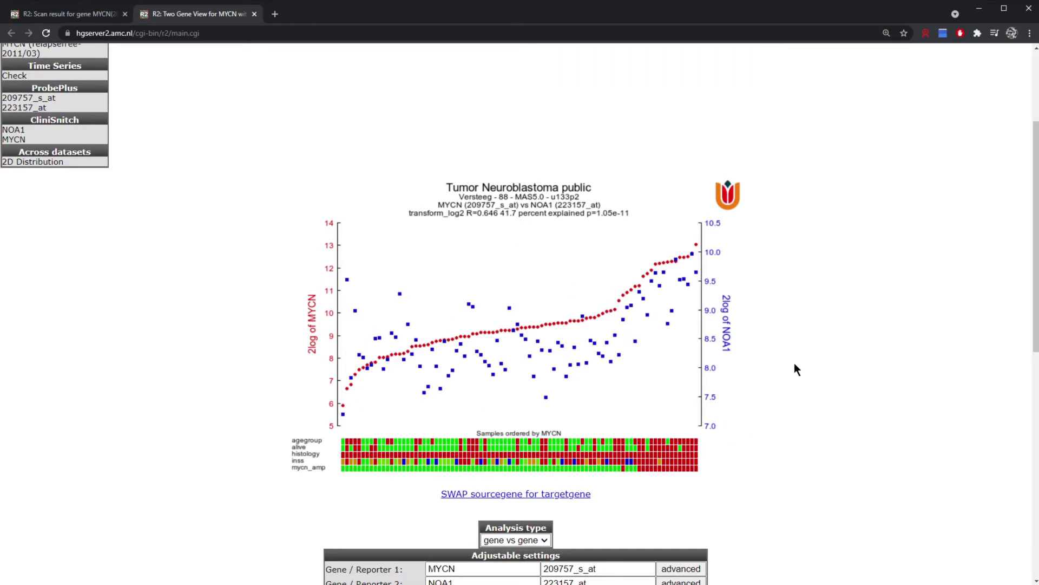
{"action": "scroll", "coordinate": [588, 320], "scroll_direction": "up", "scroll_amount": 3}
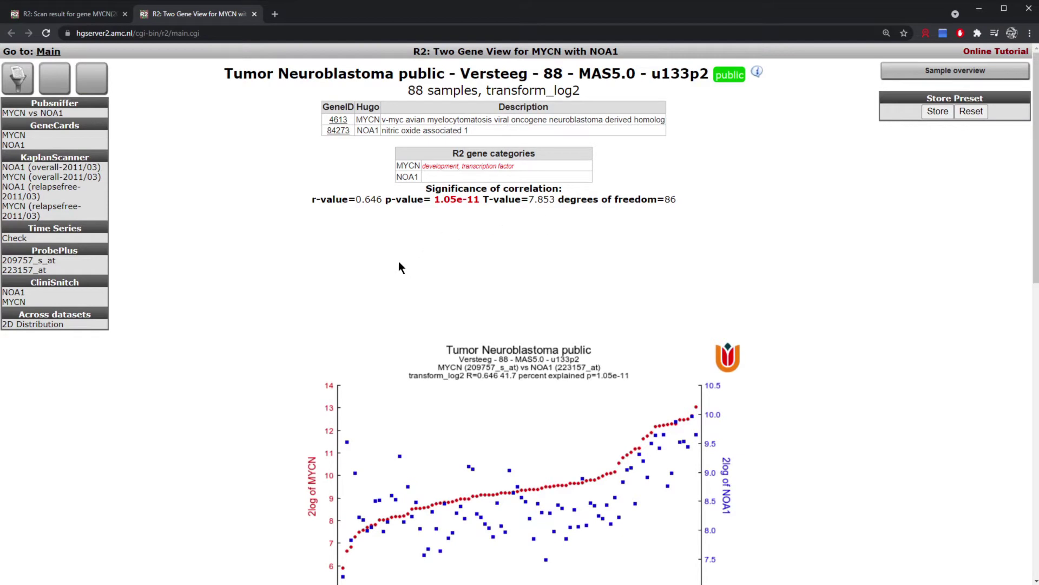
{"action": "left_click", "coordinate": [254, 14]}
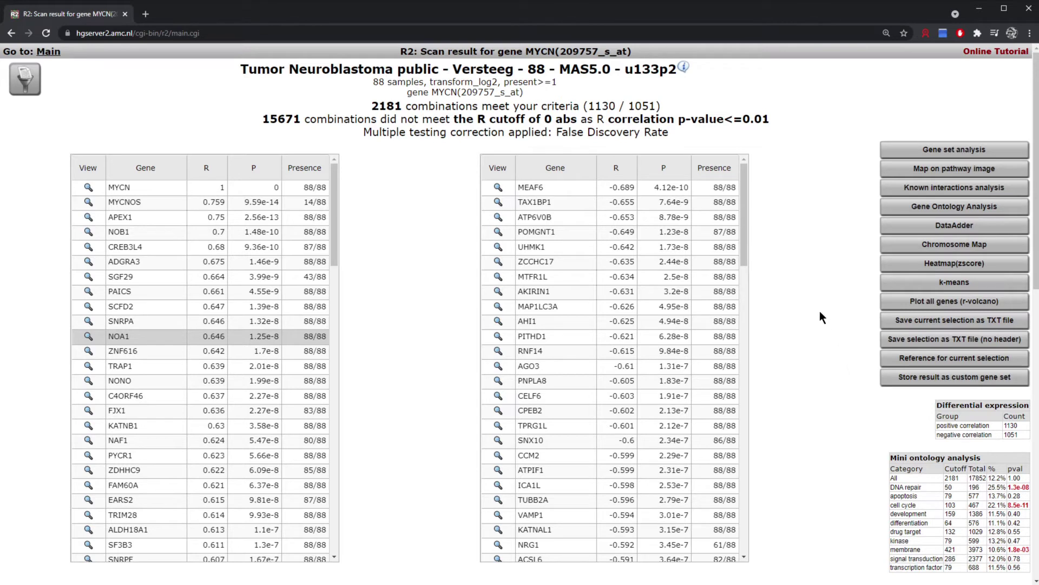
Run Gene Ontology Analysis on the MYCN-correlated genes from the scan result
{"action": "left_click", "coordinate": [923, 209]}
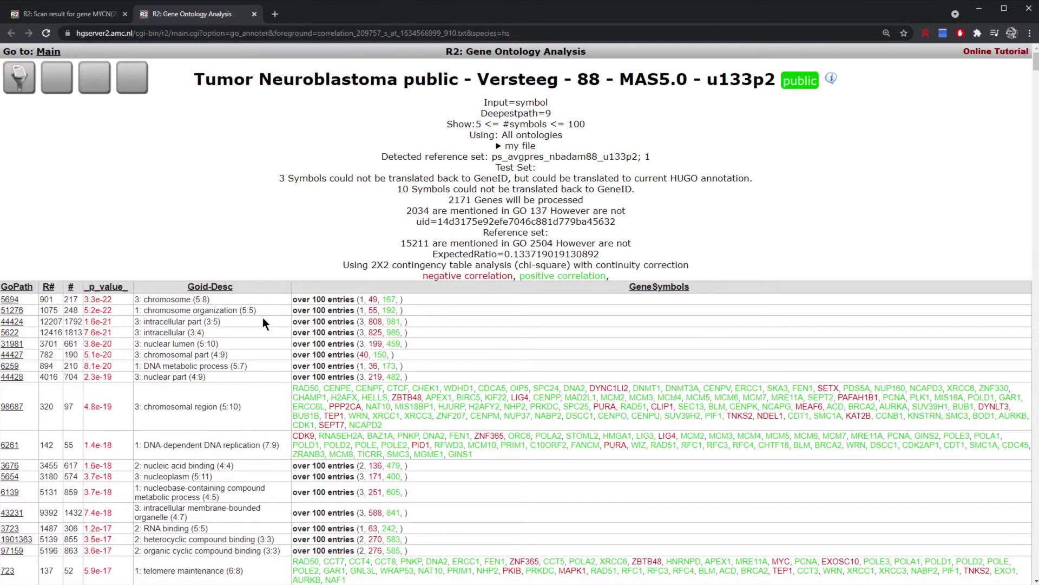
Browse the GO results for All ontologies, levels 3 to 9, then jump to Adjustable settings
{"action": "scroll", "coordinate": [273, 280], "scroll_direction": "down", "scroll_amount": 3}
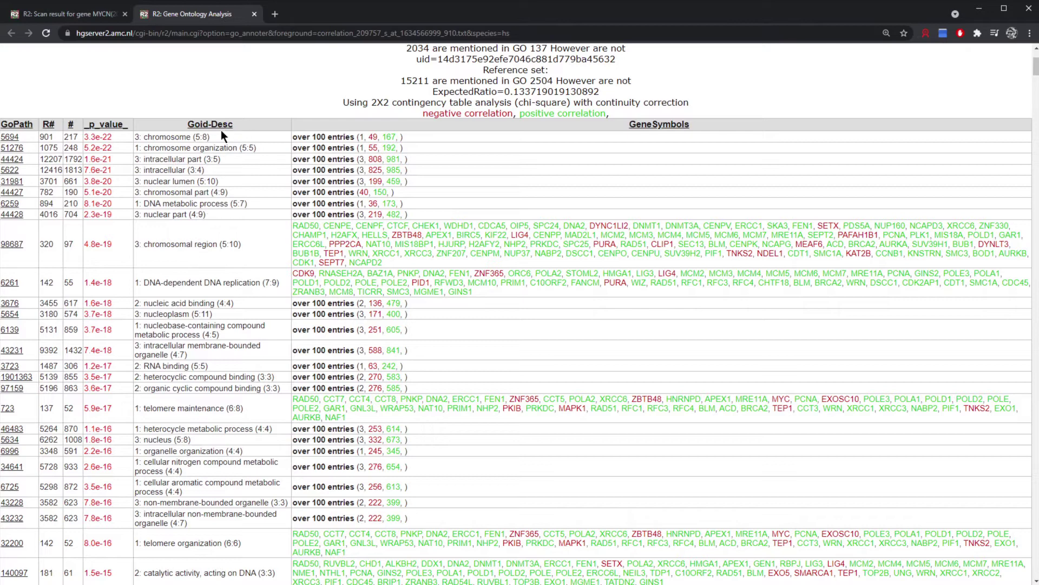
{"action": "scroll", "coordinate": [225, 229], "scroll_direction": "up", "scroll_amount": 3}
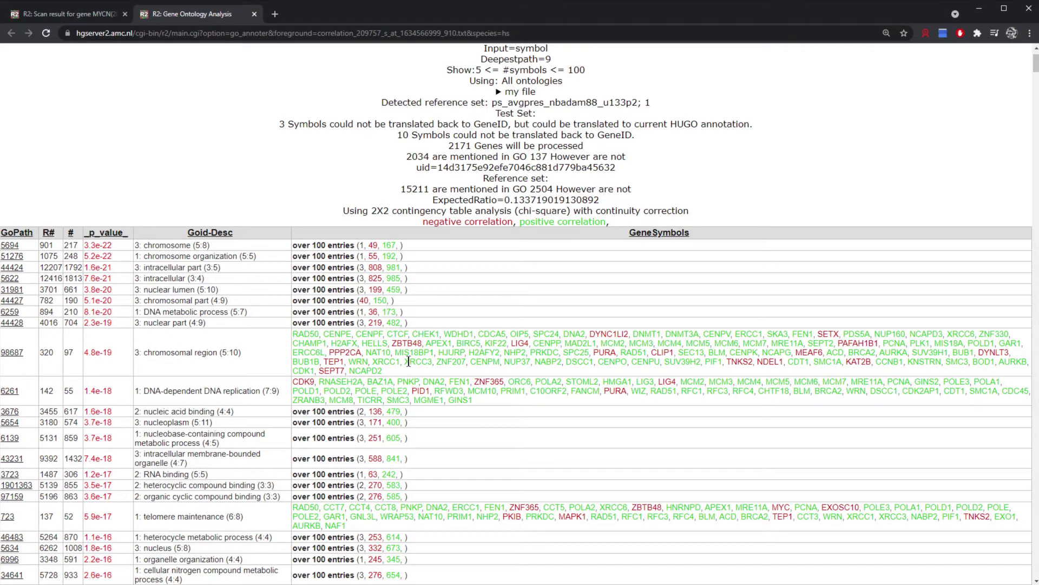
{"action": "scroll", "coordinate": [395, 366], "scroll_direction": "up", "scroll_amount": 1}
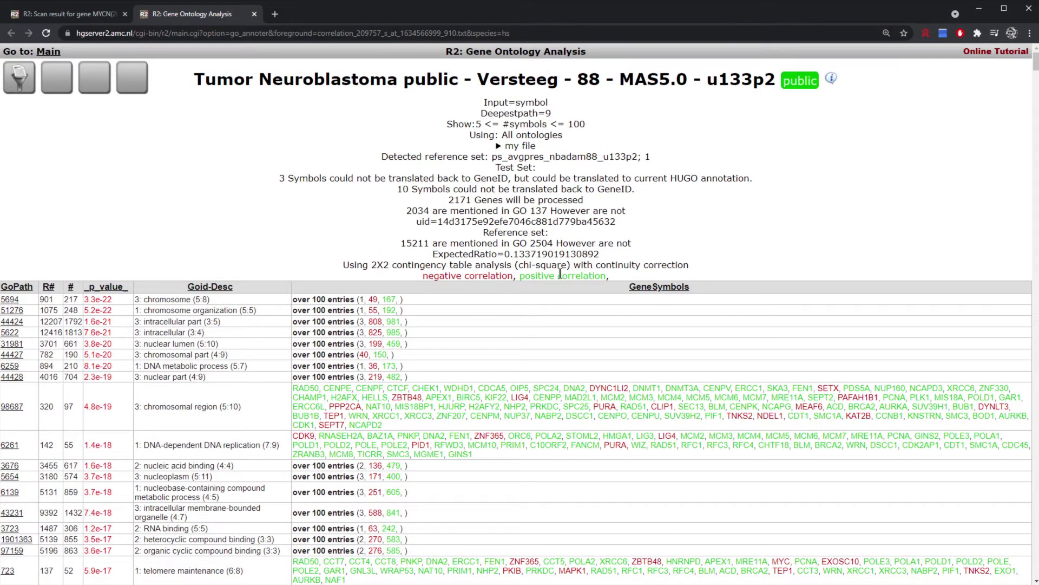
{"action": "left_click_drag", "start_coordinate": [431, 276], "coordinate": [460, 277]}
{"action": "left_click", "coordinate": [382, 282]}
{"action": "scroll", "coordinate": [415, 433], "scroll_direction": "down", "scroll_amount": 3}
{"action": "scroll", "coordinate": [415, 412], "scroll_direction": "down", "scroll_amount": 1}
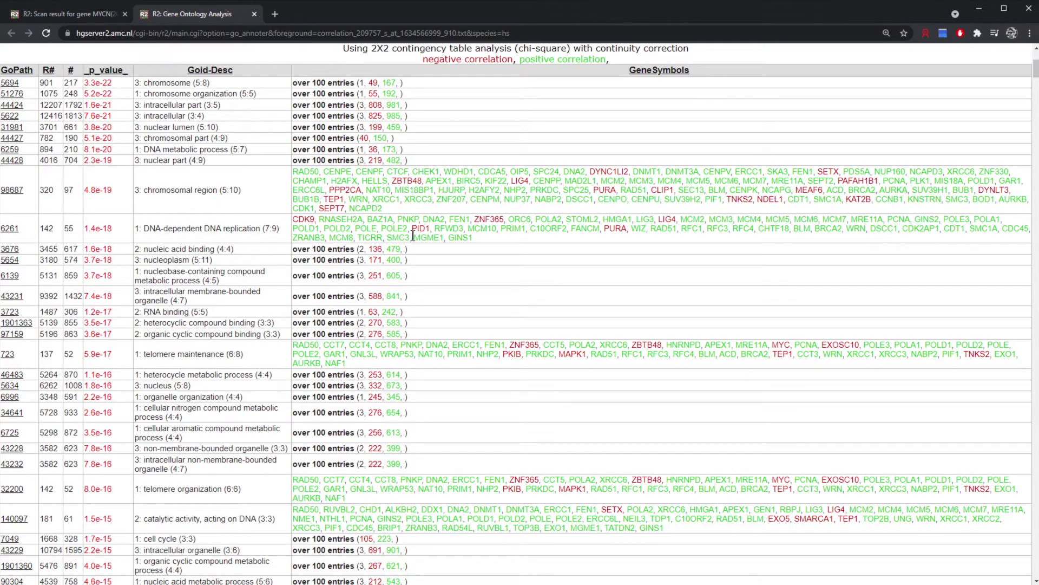
{"action": "scroll", "coordinate": [375, 281], "scroll_direction": "up", "scroll_amount": 4}
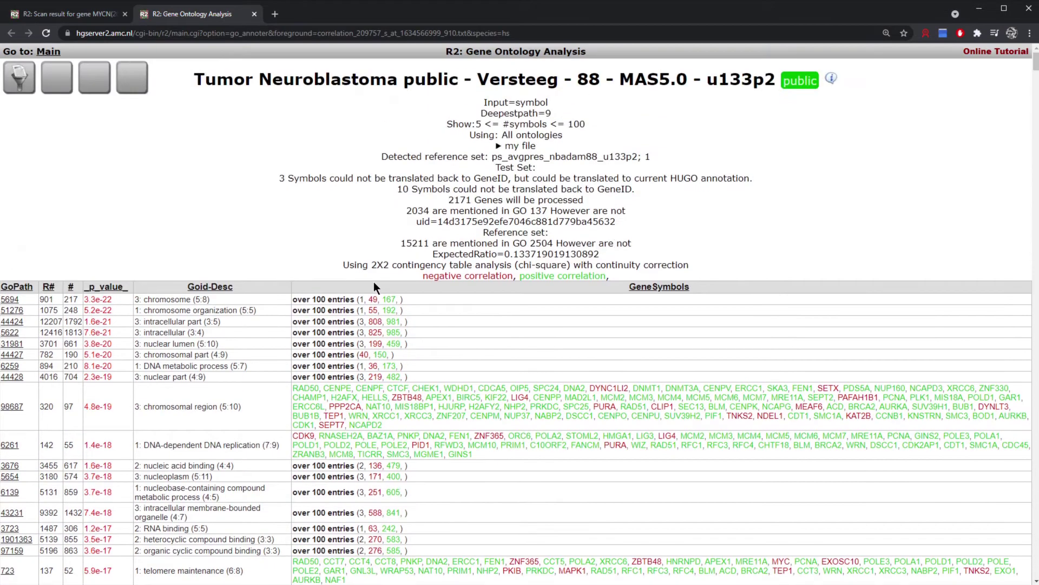
{"action": "left_click", "coordinate": [23, 80]}
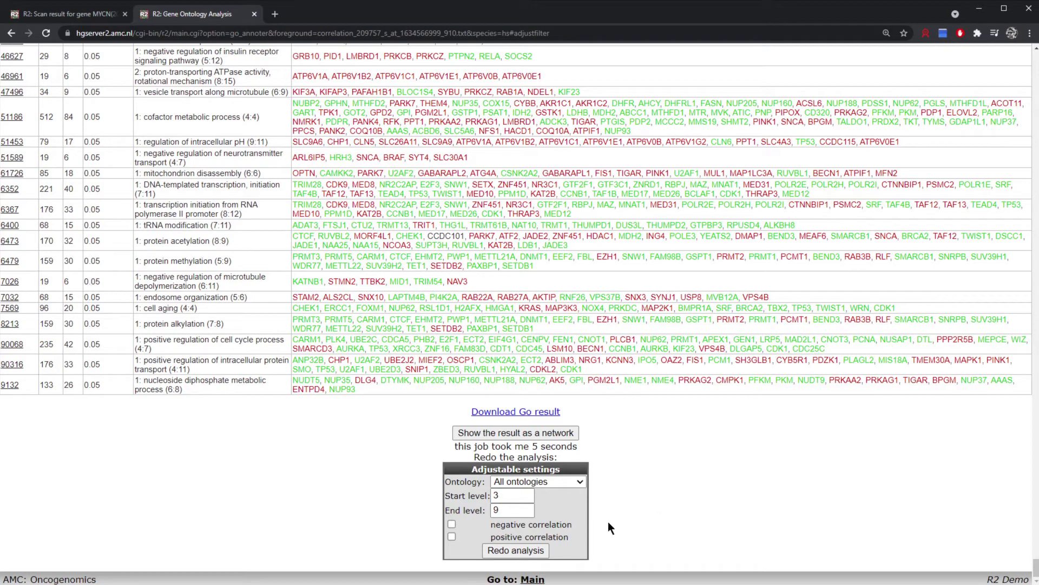
Limit the GO analysis to positively correlated genes and redo it
{"action": "left_click", "coordinate": [452, 536]}
{"action": "left_click", "coordinate": [518, 551]}
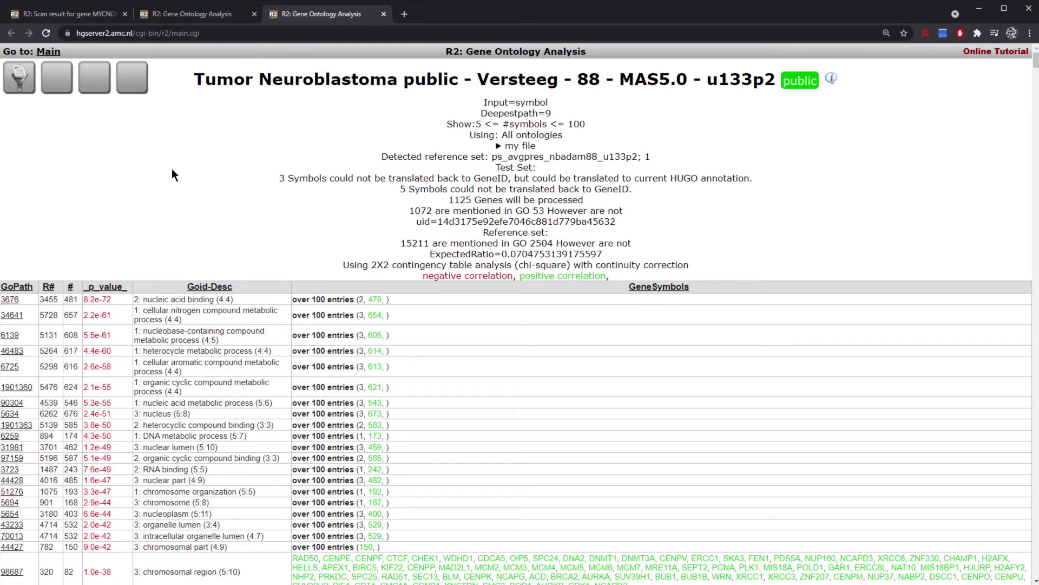
Redo the GO analysis with the Ontology set to Biological Process only
{"action": "left_click", "coordinate": [17, 87]}
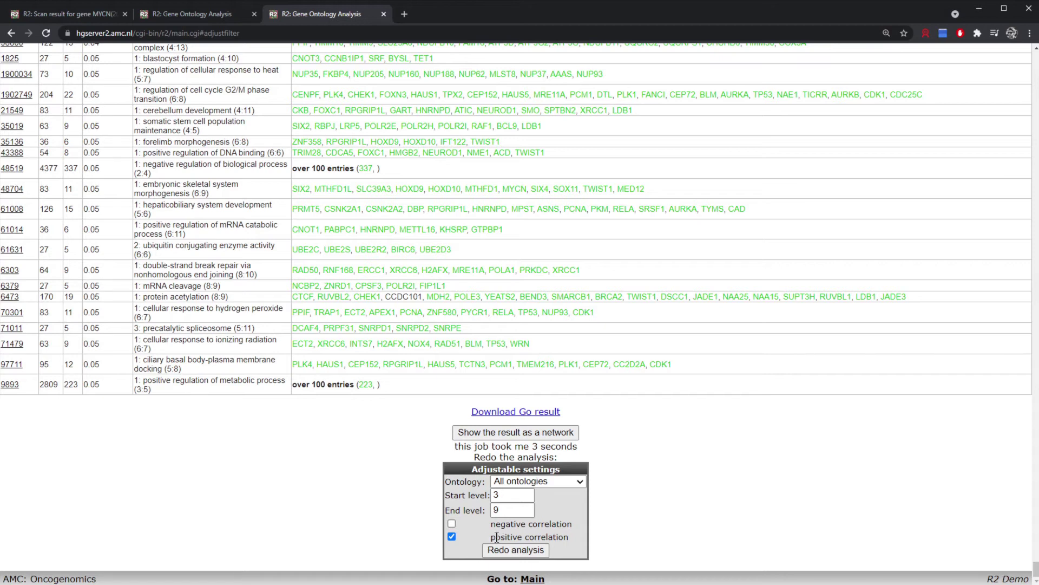
{"action": "left_click", "coordinate": [578, 482]}
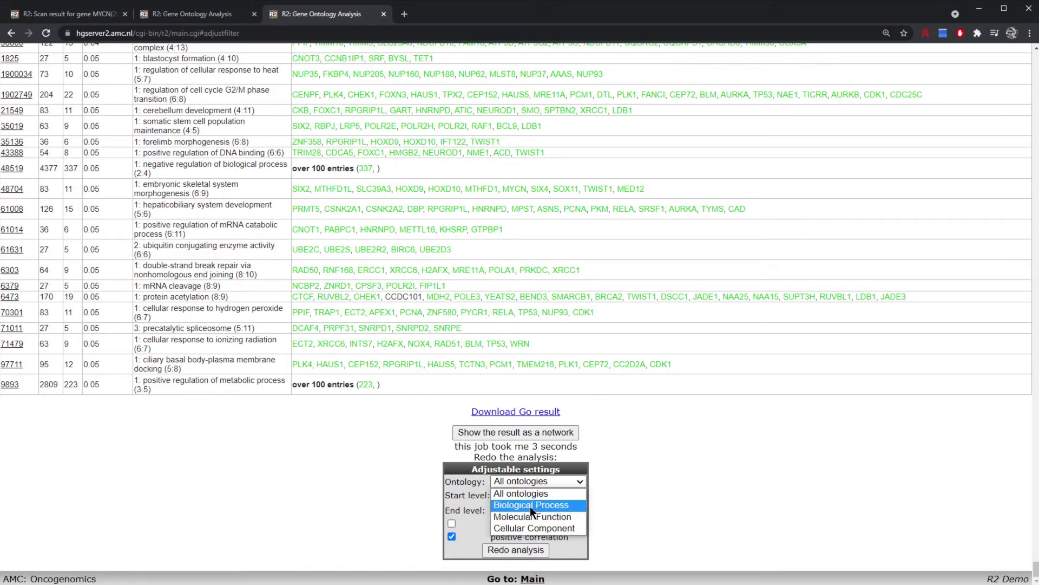
{"action": "left_click", "coordinate": [508, 504]}
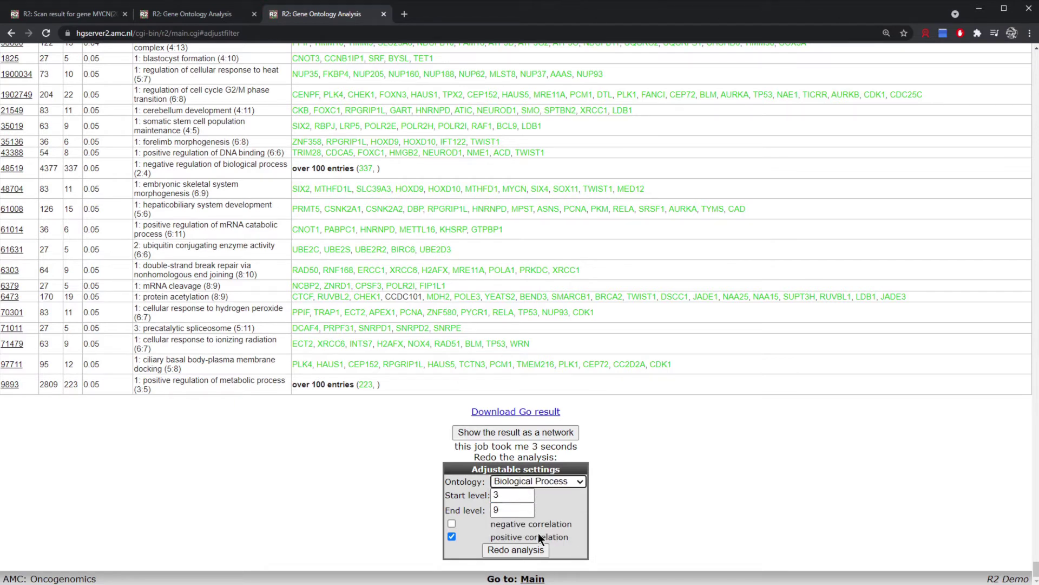
{"action": "left_click", "coordinate": [505, 550]}
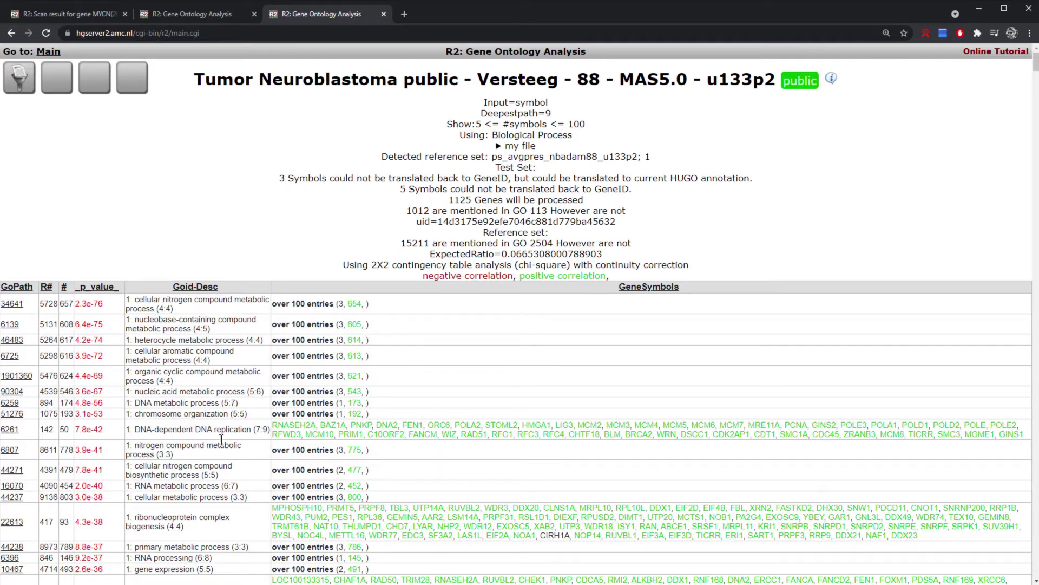
Scroll through the Biological Process GO results table covering 1052 genes
{"action": "scroll", "coordinate": [222, 440], "scroll_direction": "down", "scroll_amount": 3}
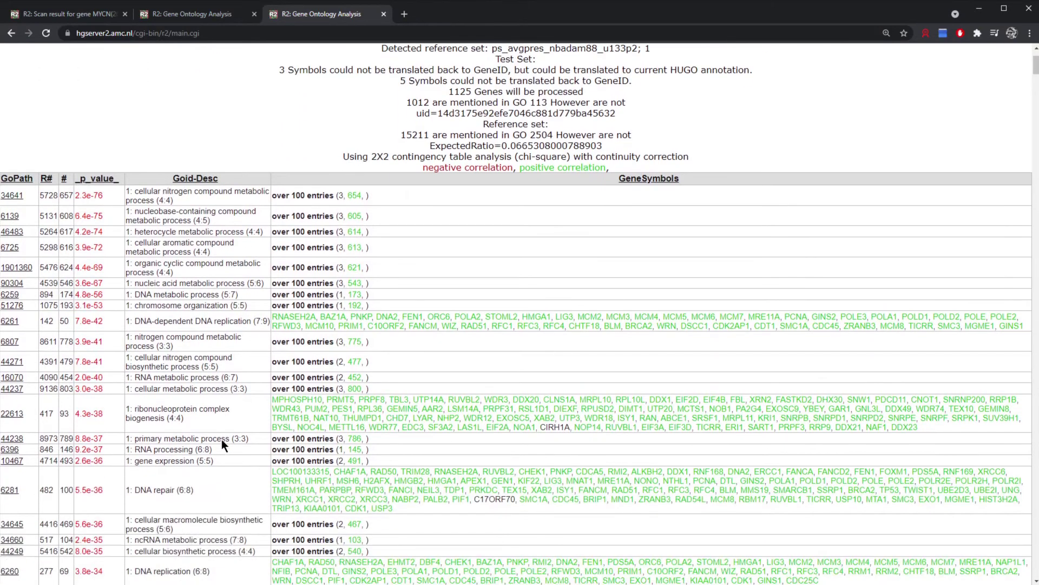
{"action": "scroll", "coordinate": [222, 439], "scroll_direction": "down", "scroll_amount": 4}
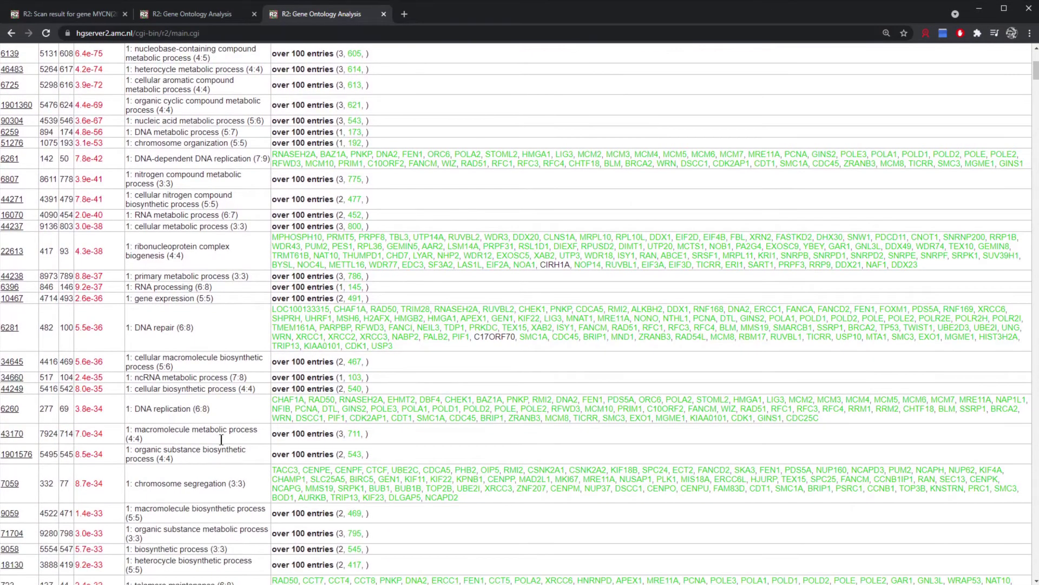
{"action": "scroll", "coordinate": [222, 439], "scroll_direction": "up", "scroll_amount": 7}
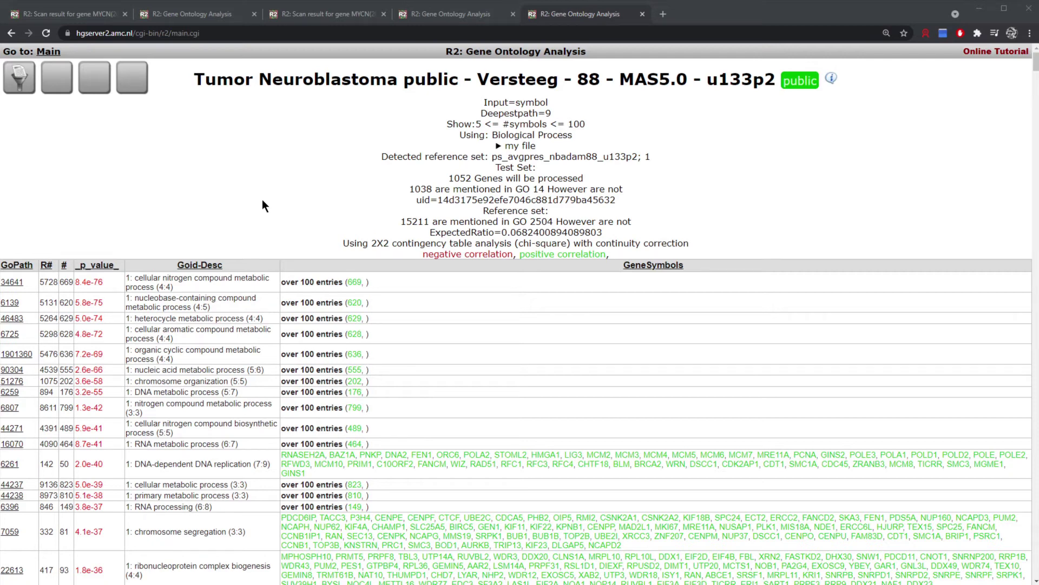
From the R2 main page, choose 'Find Correlated Genes with a single Gene' and continue to its settings
{"action": "left_click", "coordinate": [48, 52]}
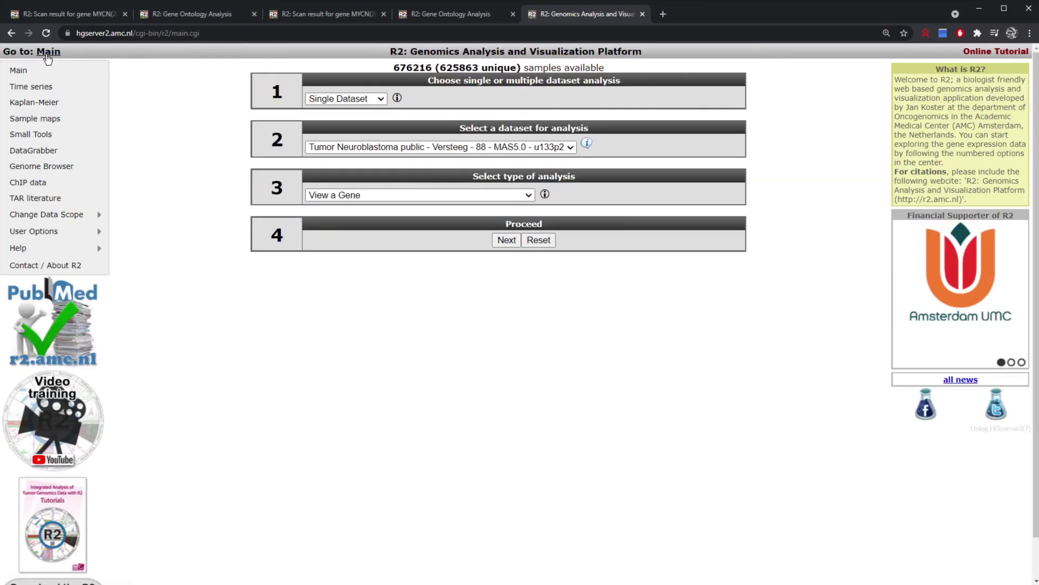
{"action": "left_click", "coordinate": [527, 194]}
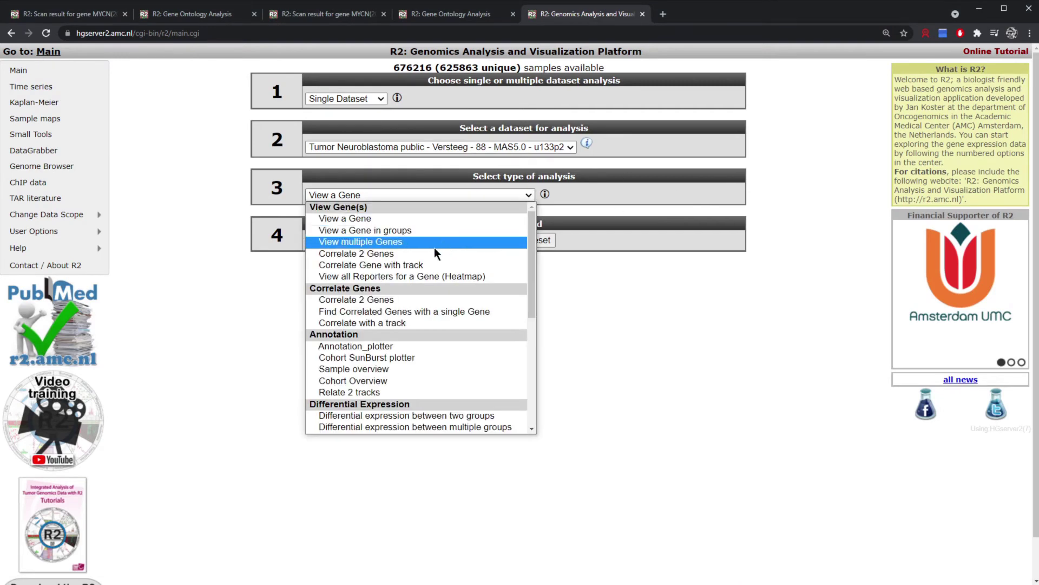
{"action": "left_click", "coordinate": [429, 313]}
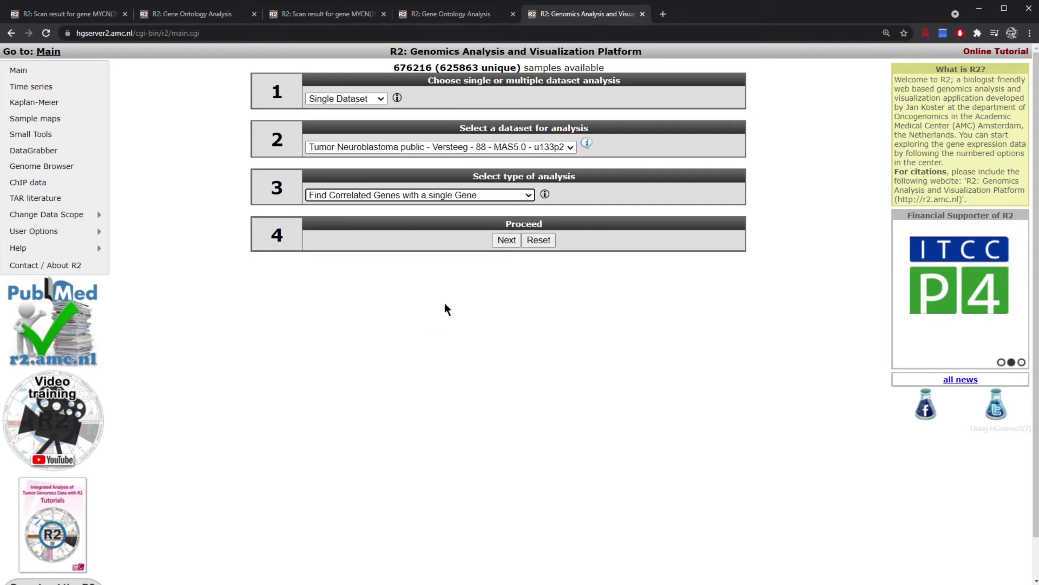
{"action": "left_click", "coordinate": [502, 240]}
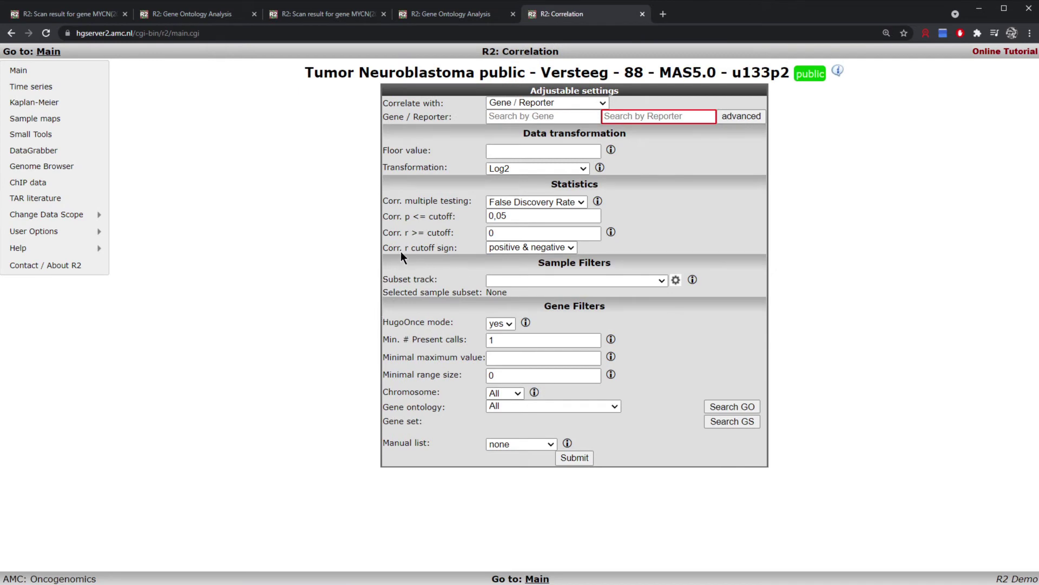
Set the correlation gene to MYCN with reporter 209757_s_at
{"action": "left_click", "coordinate": [539, 120]}
{"action": "type", "text": "mycn"}
{"action": "left_click", "coordinate": [512, 131]}
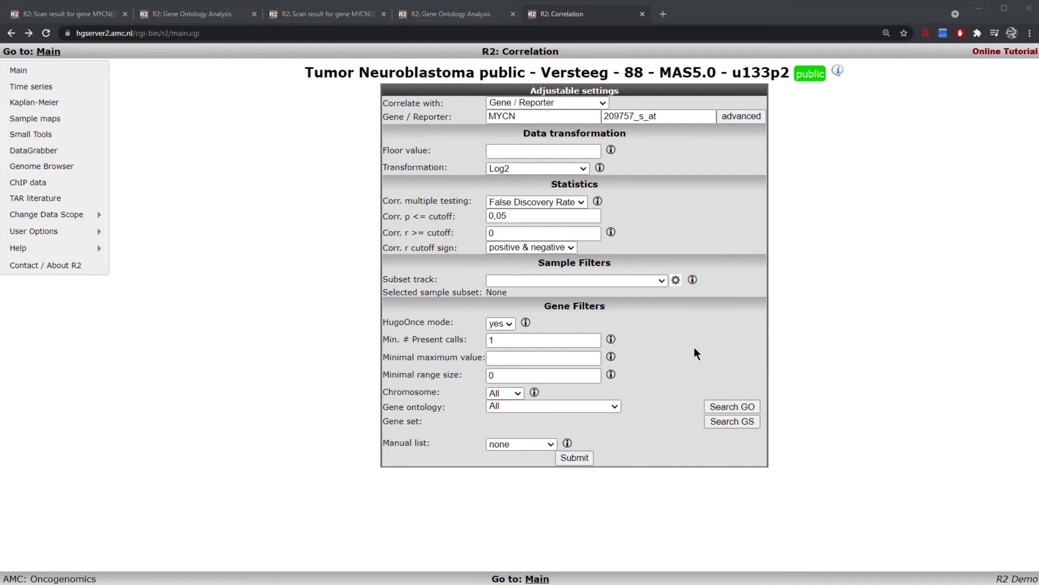
Filter genes by the biological_process term L2 (8283) cell proliferation and submit the correlation
{"action": "left_click_drag", "start_coordinate": [542, 305], "coordinate": [608, 314]}
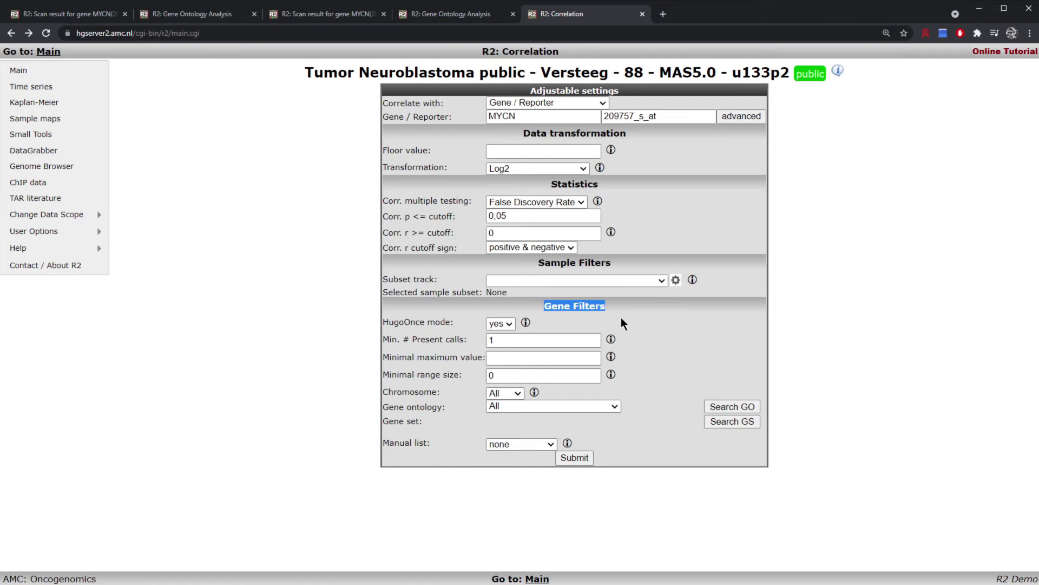
{"action": "left_click", "coordinate": [622, 319]}
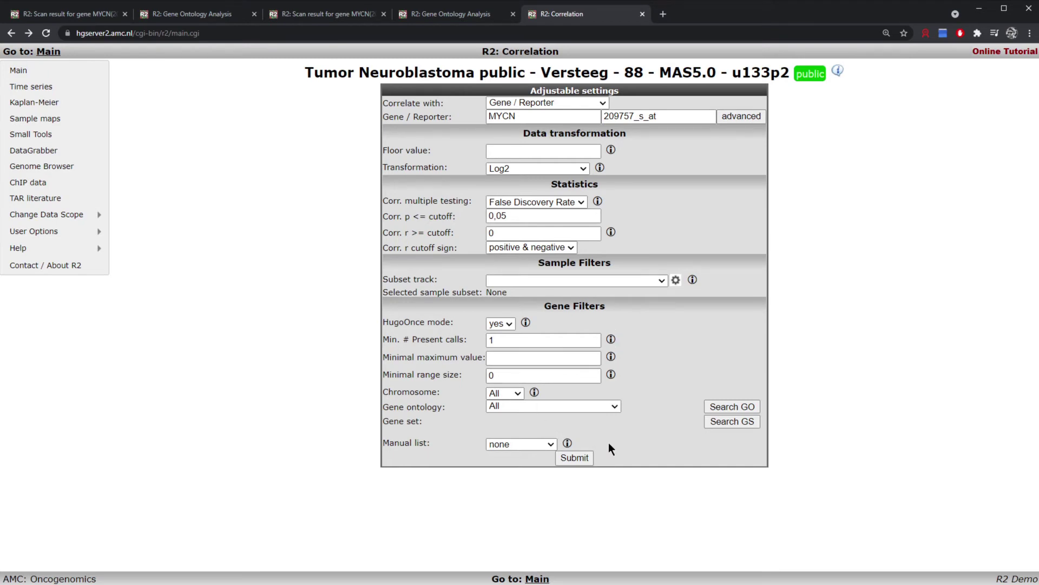
{"action": "left_click_drag", "start_coordinate": [397, 407], "coordinate": [442, 408]}
{"action": "left_click", "coordinate": [450, 414]}
{"action": "left_click", "coordinate": [604, 407]}
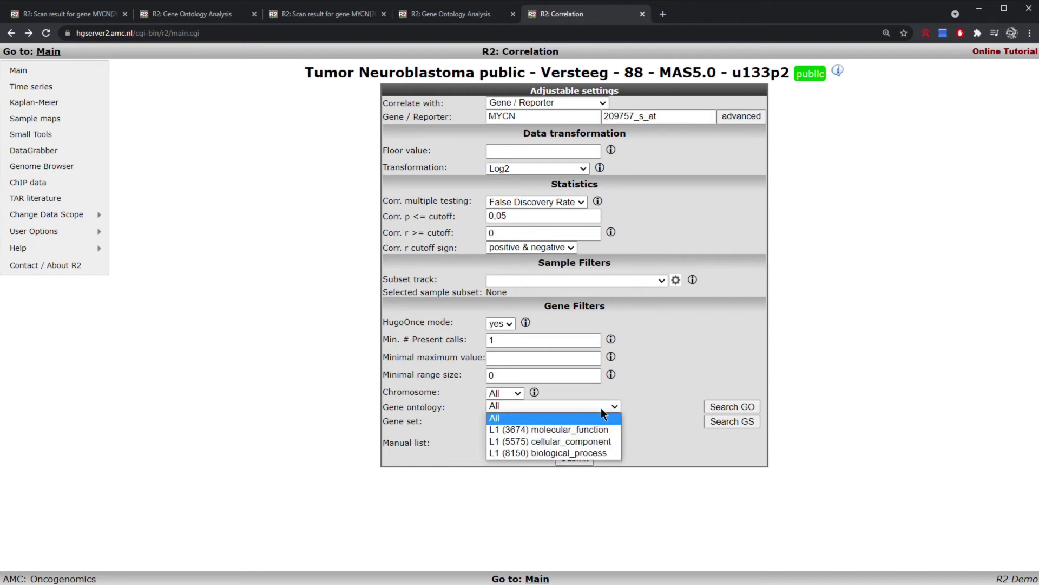
{"action": "left_click", "coordinate": [550, 454]}
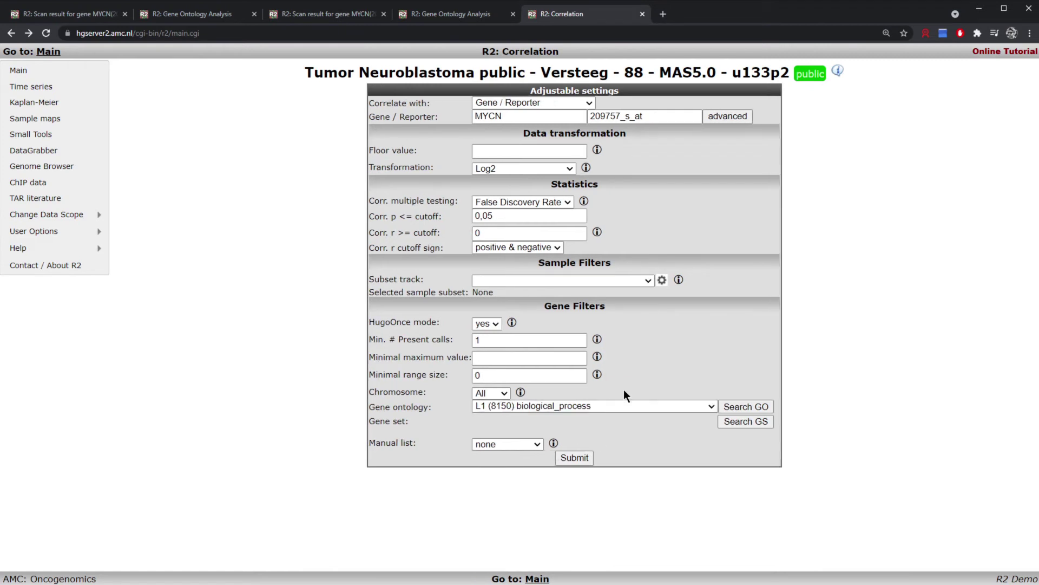
{"action": "left_click", "coordinate": [703, 404]}
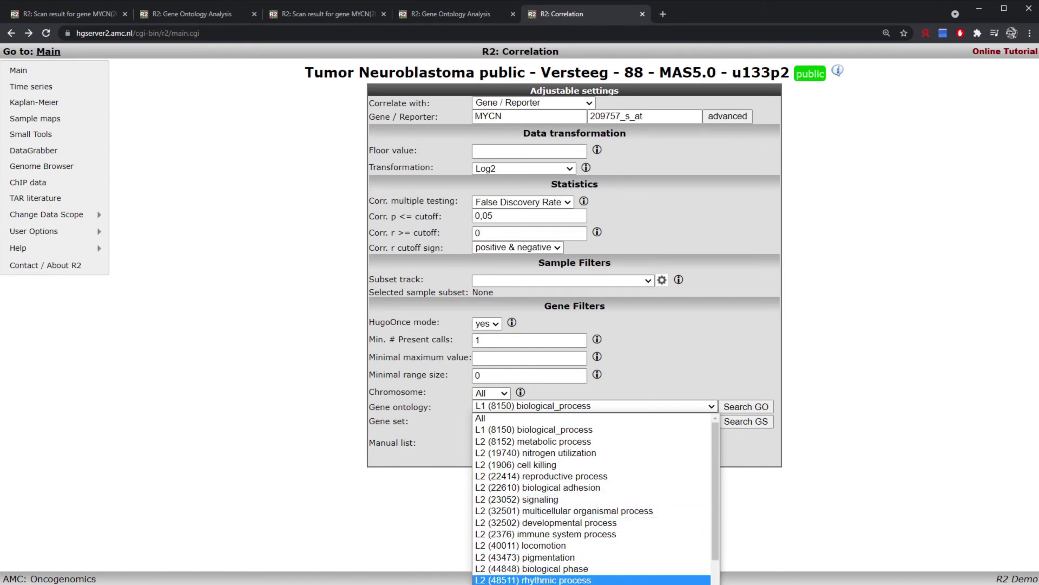
{"action": "scroll", "coordinate": [580, 559], "scroll_direction": "down", "scroll_amount": 4}
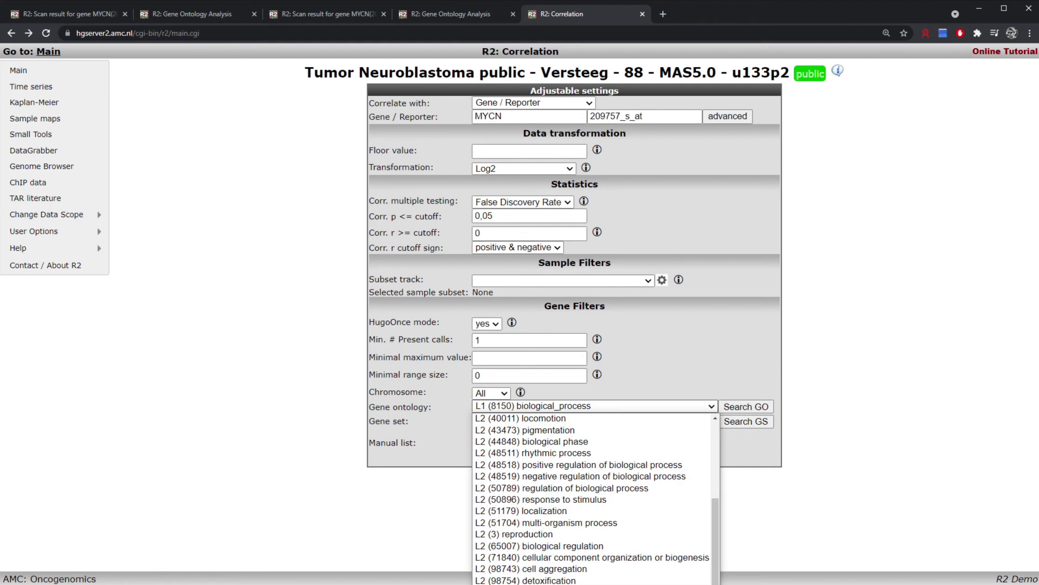
{"action": "left_click", "coordinate": [594, 406]}
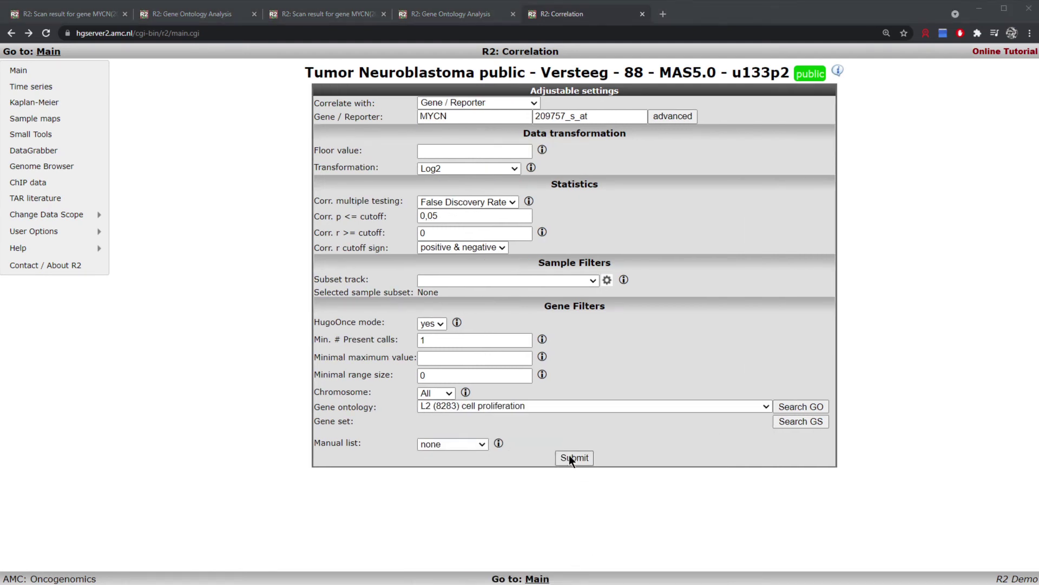
{"action": "left_click", "coordinate": [570, 457]}
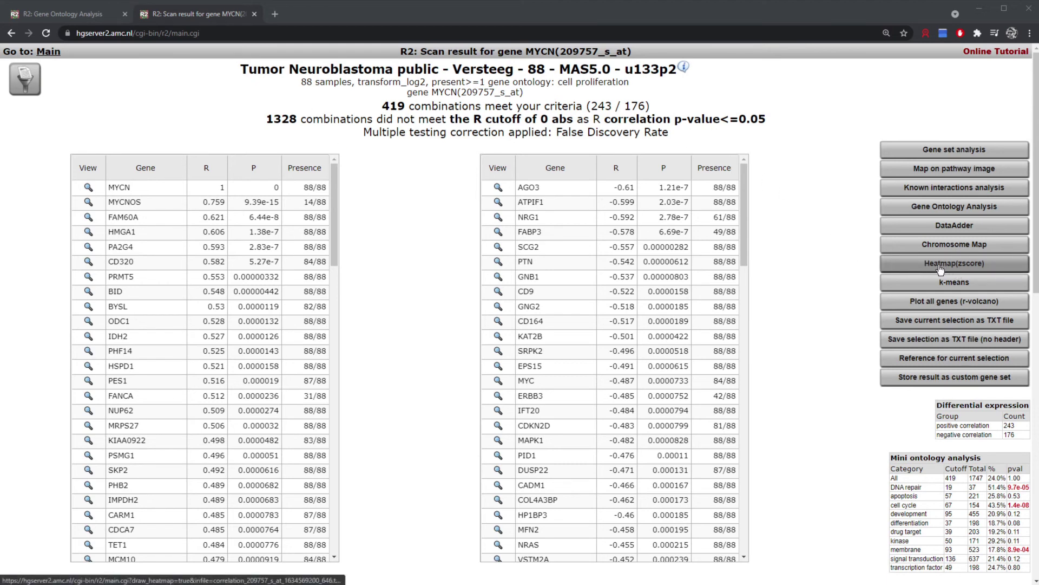
{"action": "left_click", "coordinate": [911, 267]}
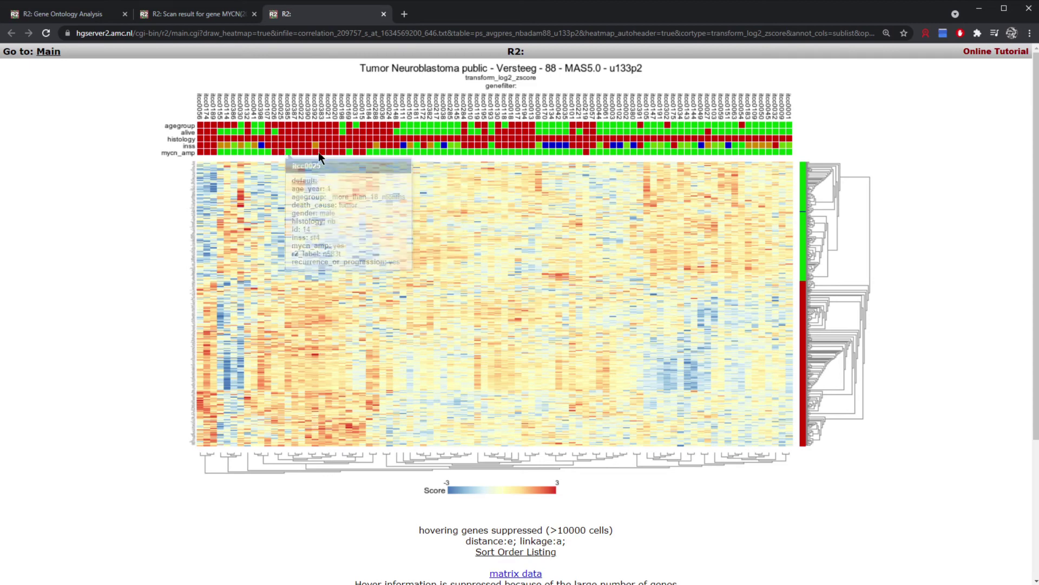
{"action": "mouse_move", "coordinate": [310, 152]}
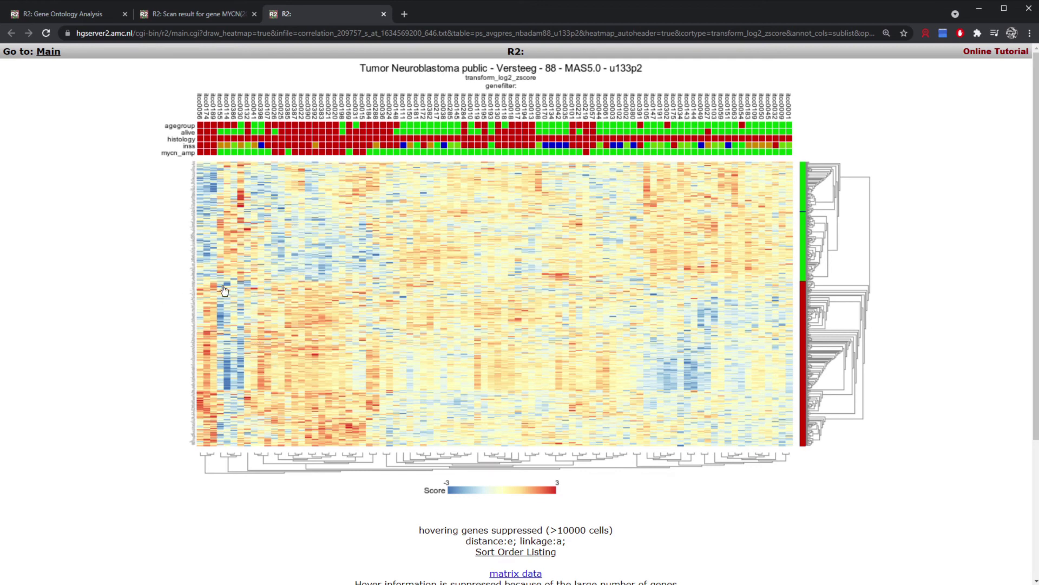
{"action": "mouse_move", "coordinate": [224, 278]}
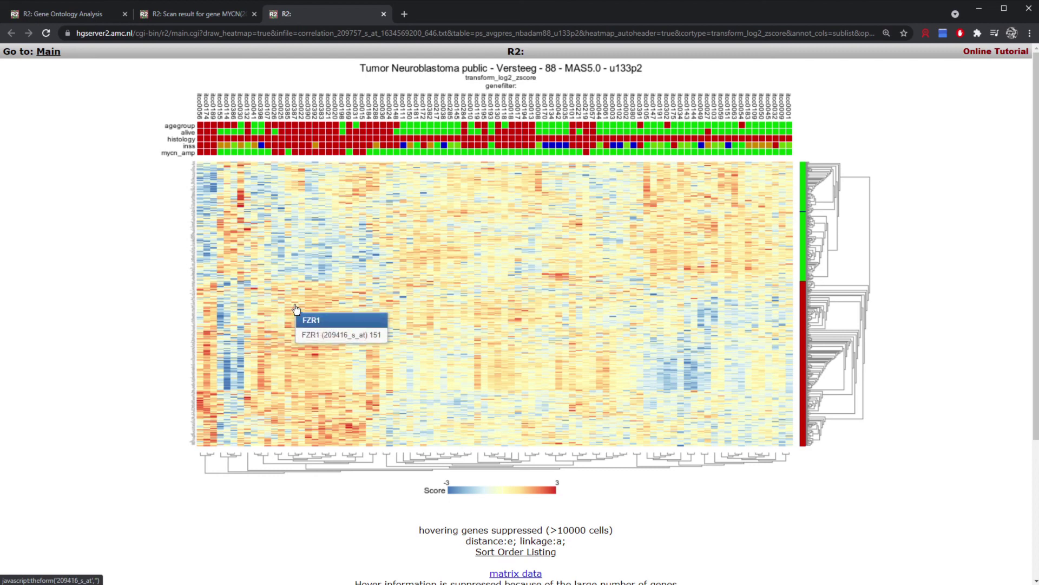
{"action": "mouse_move", "coordinate": [262, 351]}
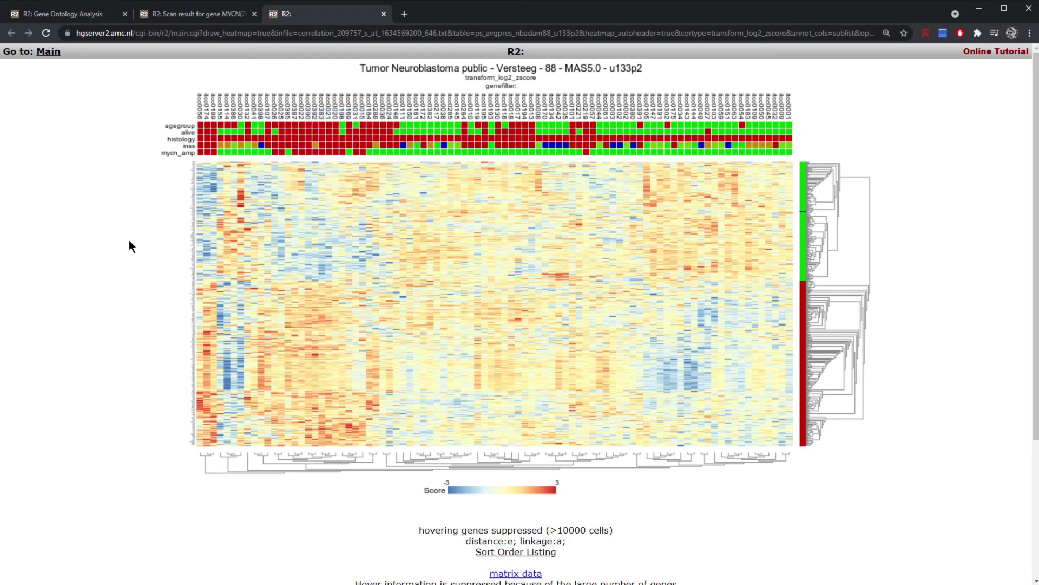
{"action": "left_click", "coordinate": [384, 14]}
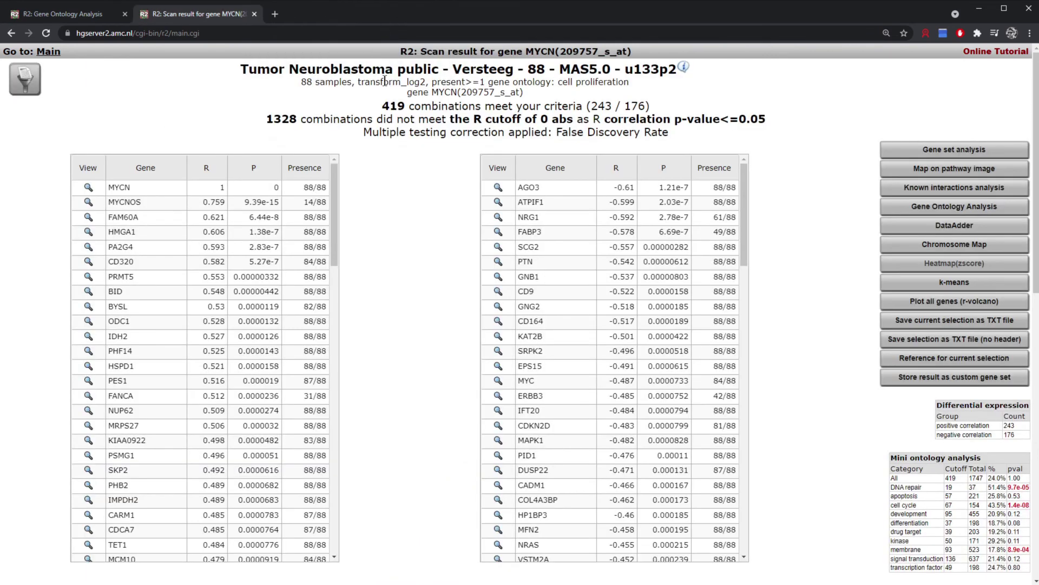